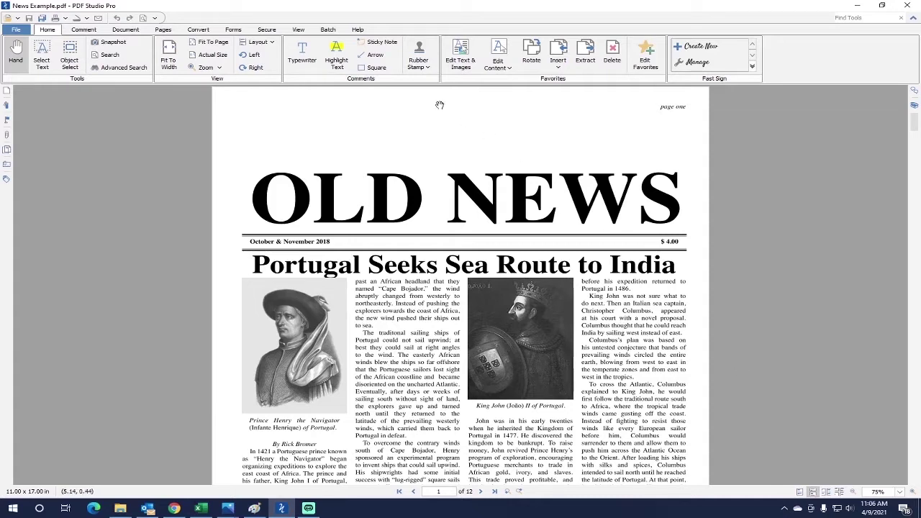
- Try inverting the page colours to white on black, then turn the inversion back off
left_click(298, 30)
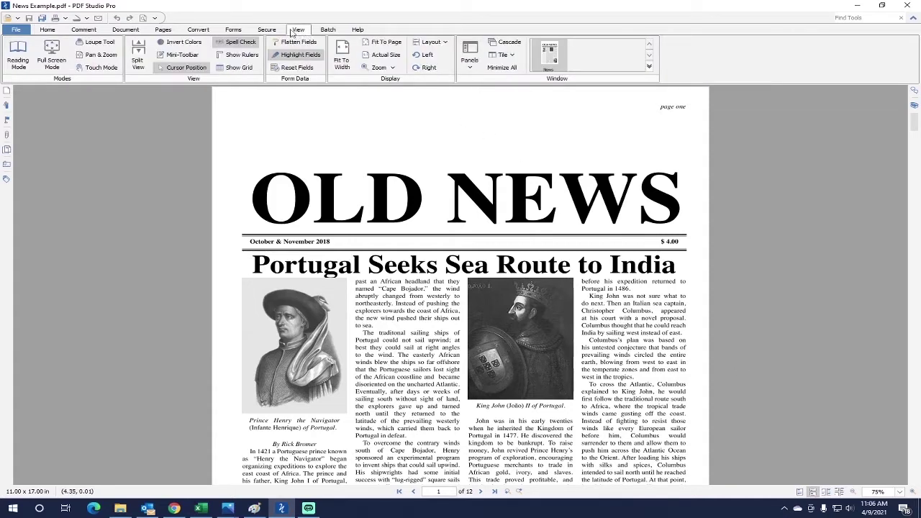
left_click(184, 43)
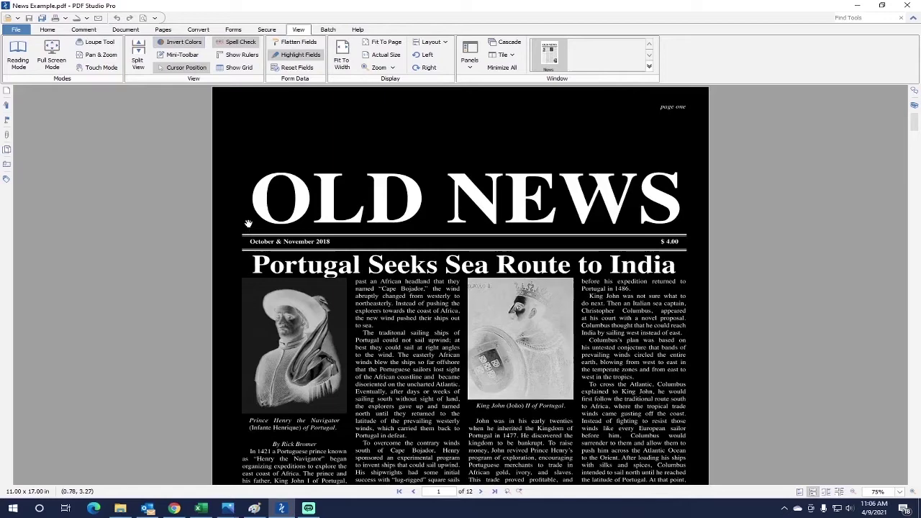
left_click(192, 46)
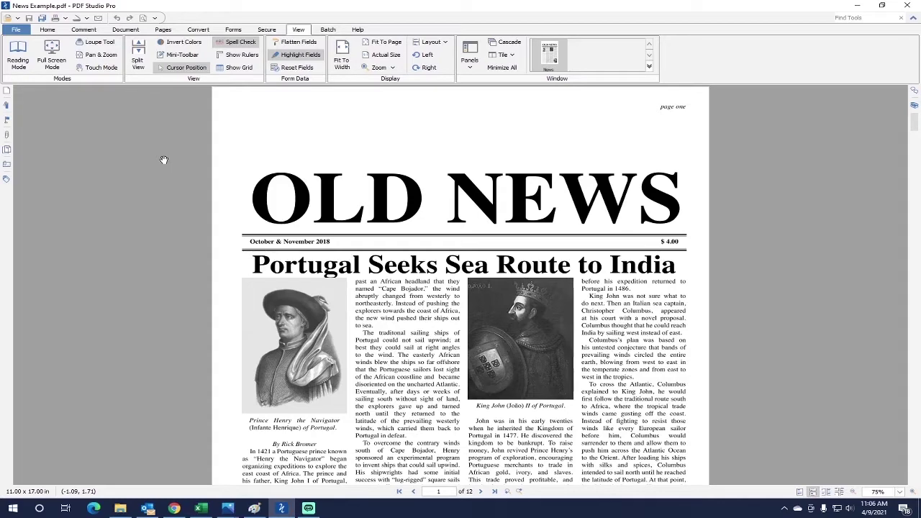
- Enable Replace document colors in the Accessibility preferences with the Yellow text on black combination
left_click(16, 30)
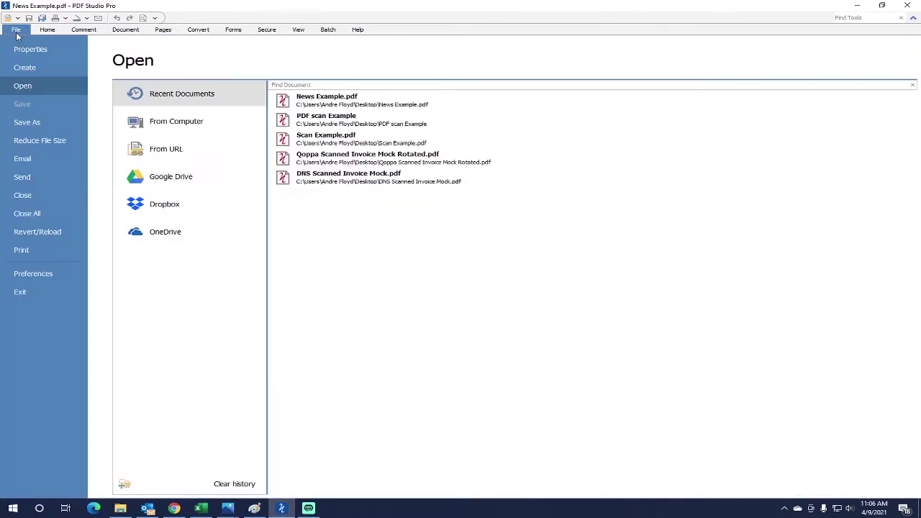
left_click(23, 277)
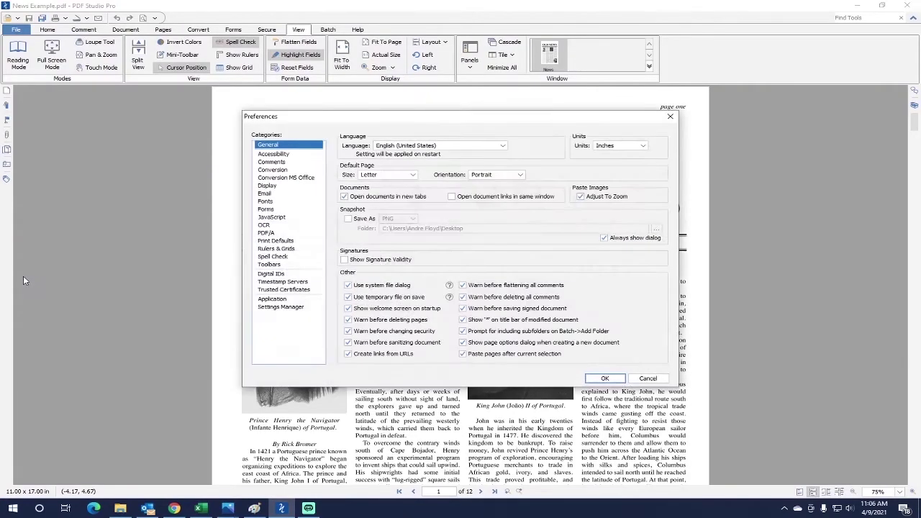
left_click(269, 155)
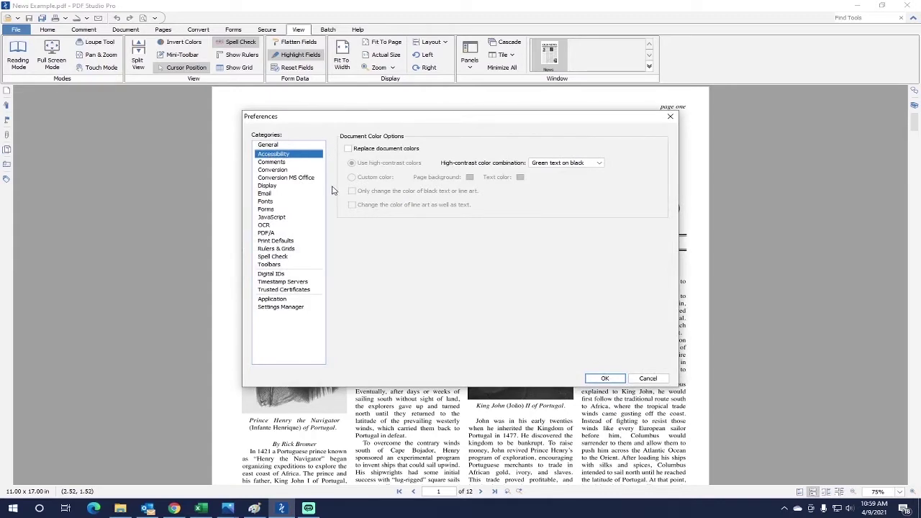
left_click(349, 149)
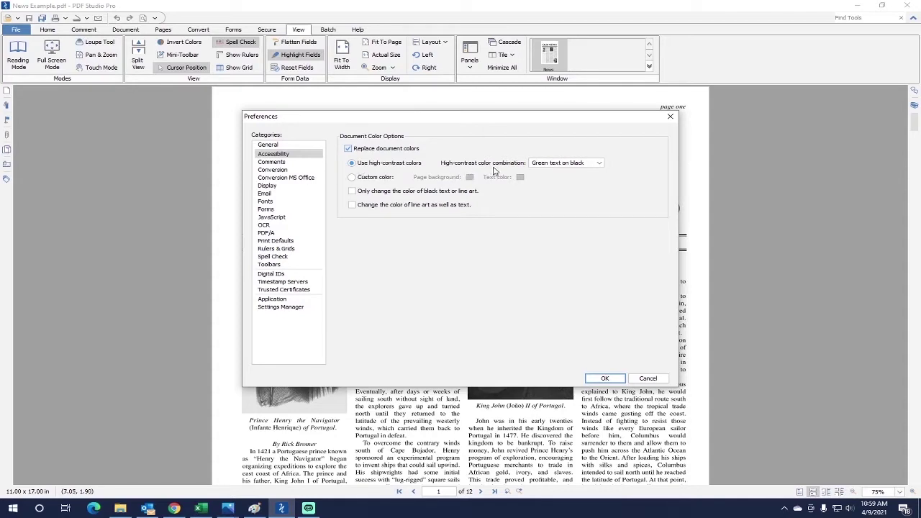
left_click(597, 166)
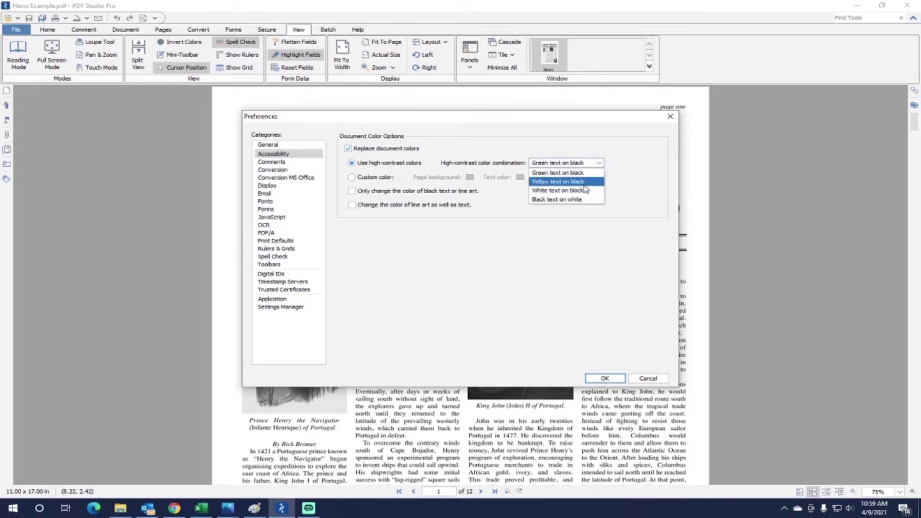
left_click(584, 184)
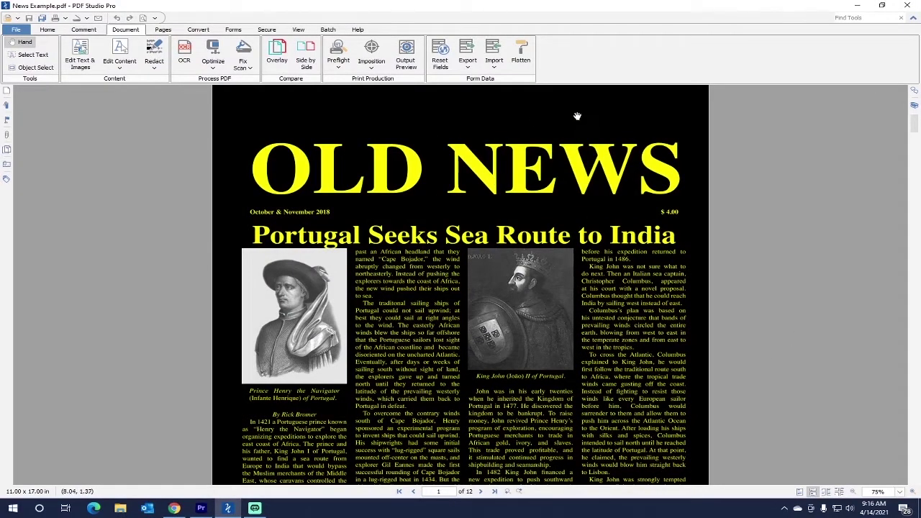
- Scroll through pages 2 to 4 to check the yellow-on-black rendering
scroll(607, 177, "down", 15)
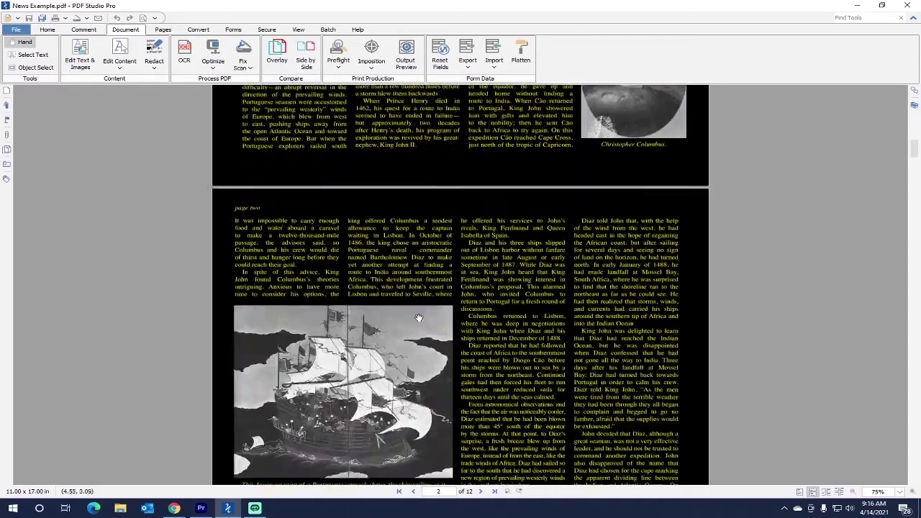
scroll(434, 336, "down", 15)
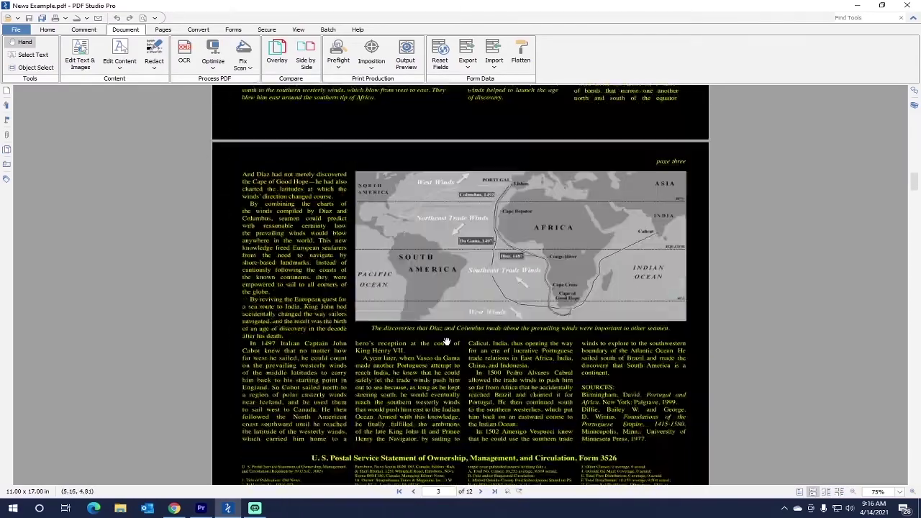
scroll(446, 341, "down", 15)
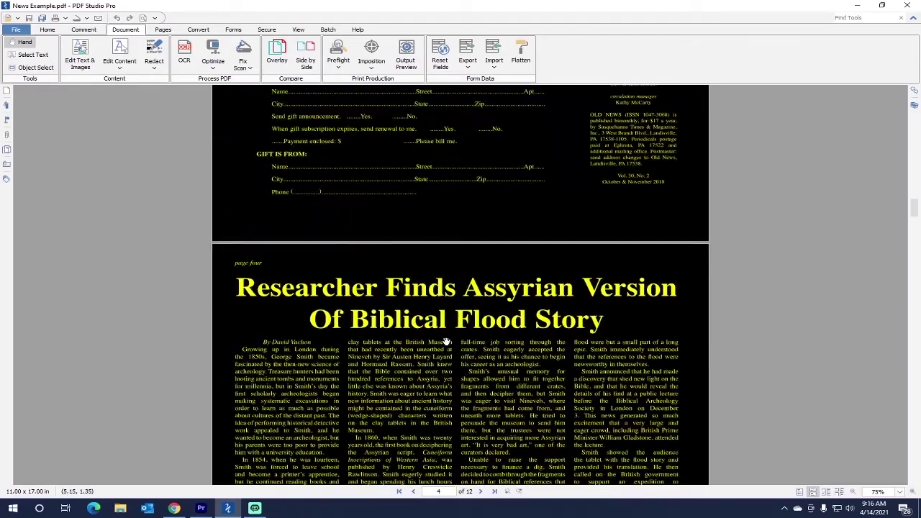
scroll(446, 341, "down", 10)
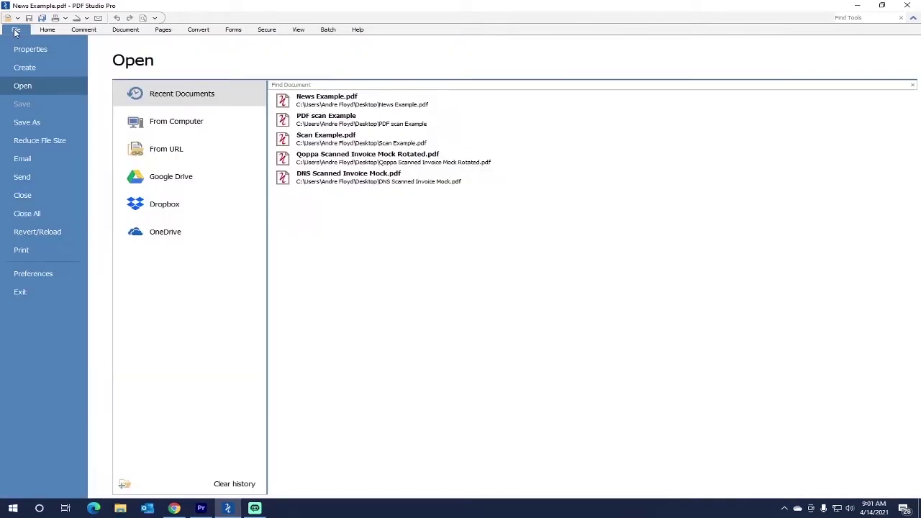
- Turn on Only change the color of black text or line art in the Accessibility preferences
key("Escape")
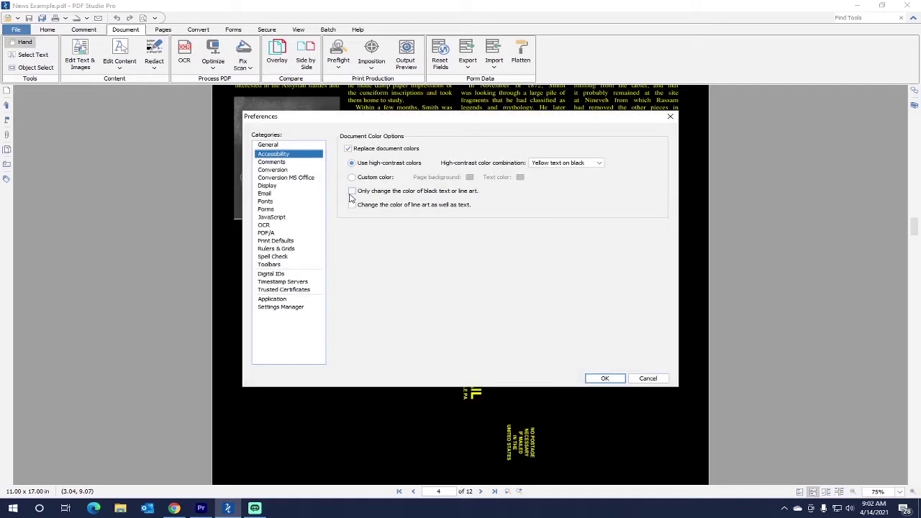
left_click(352, 192)
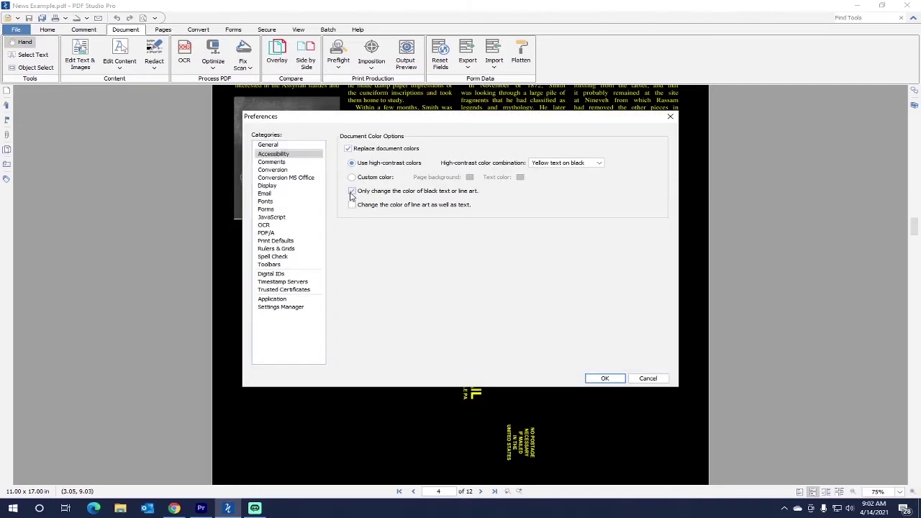
left_click(605, 379)
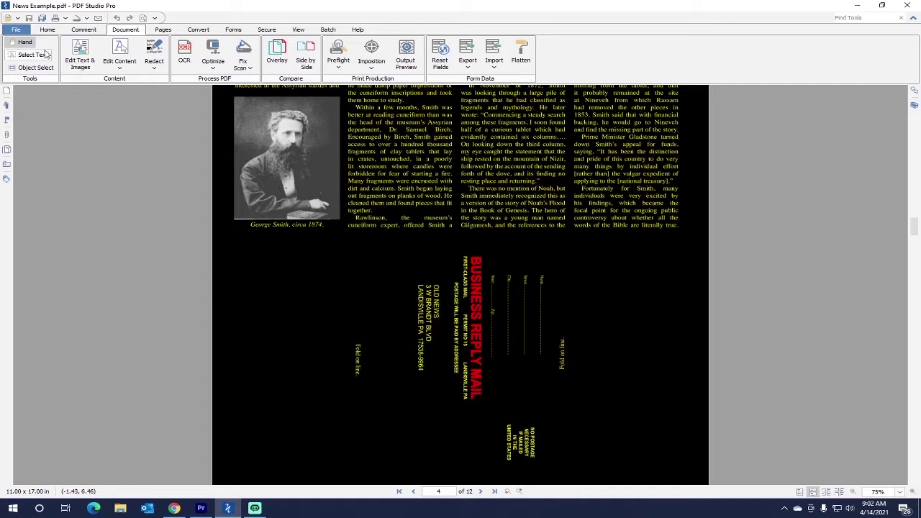
- Uncheck black-text-only recolouring and enable Change the color of line art as well as text
left_click(15, 29)
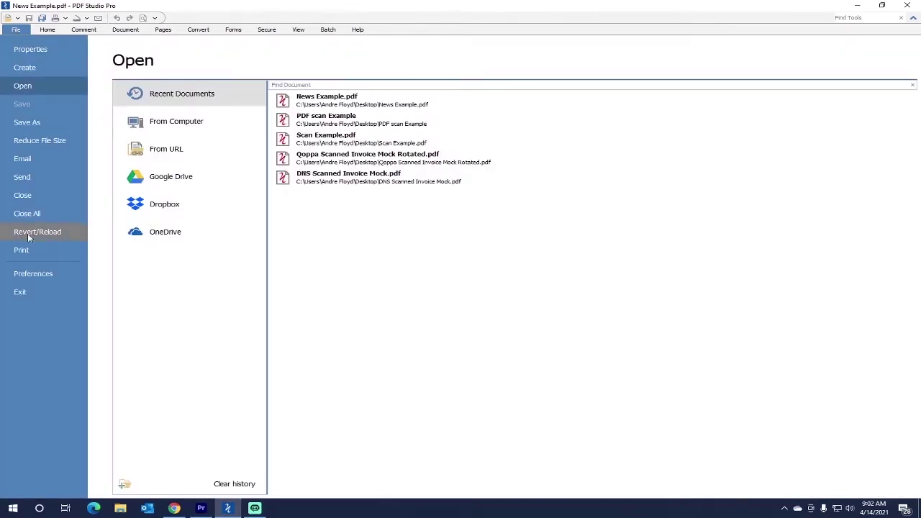
left_click(33, 272)
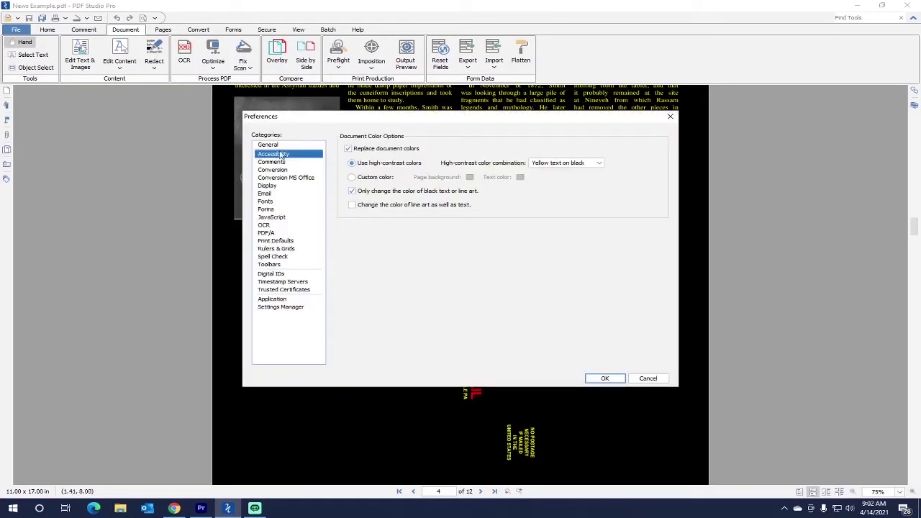
left_click(351, 192)
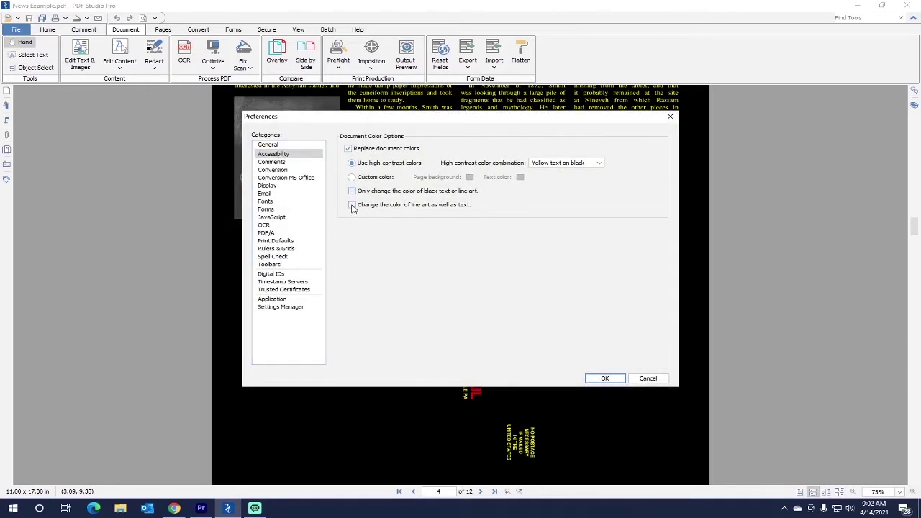
left_click(352, 206)
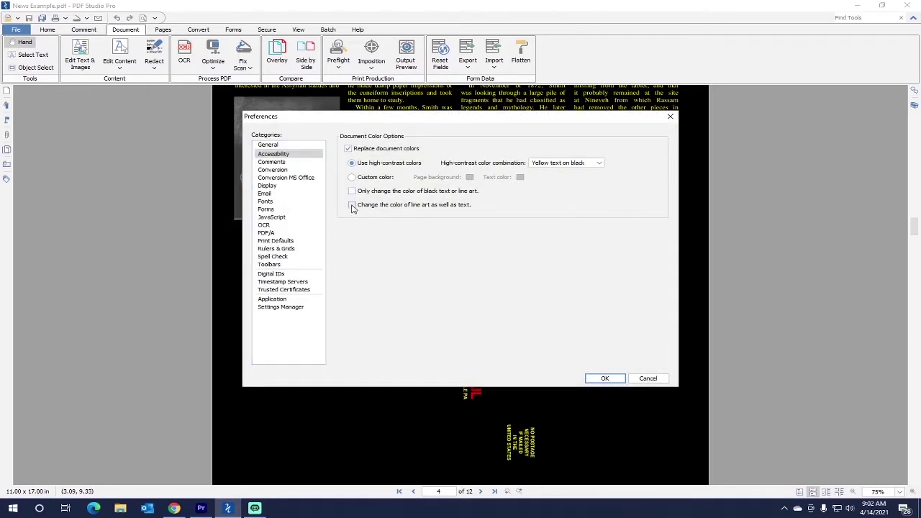
left_click(604, 379)
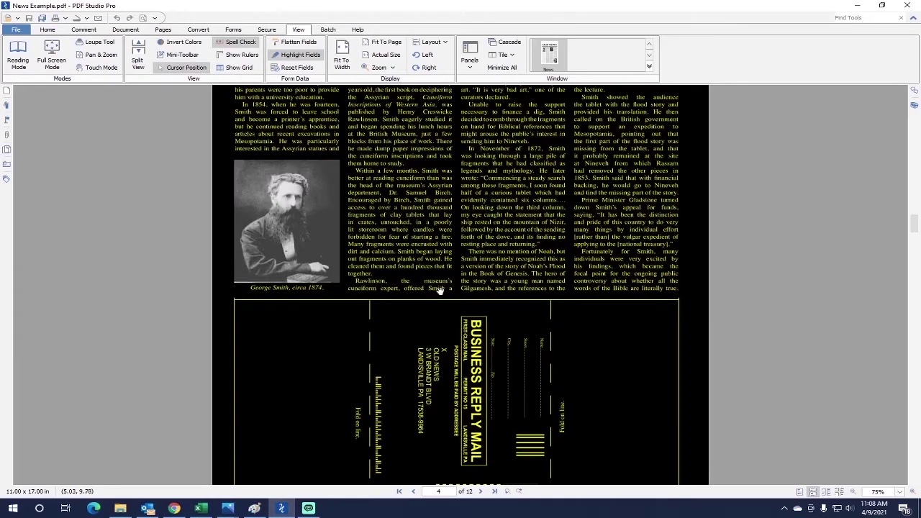
scroll(440, 289, "up", 5)
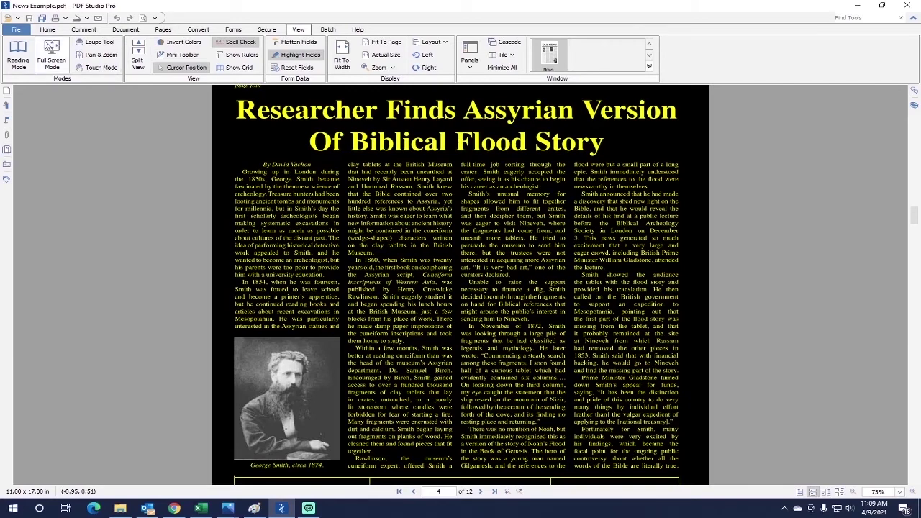
- Set a Custom color scheme with a pink page background and red text colour
left_click(16, 30)
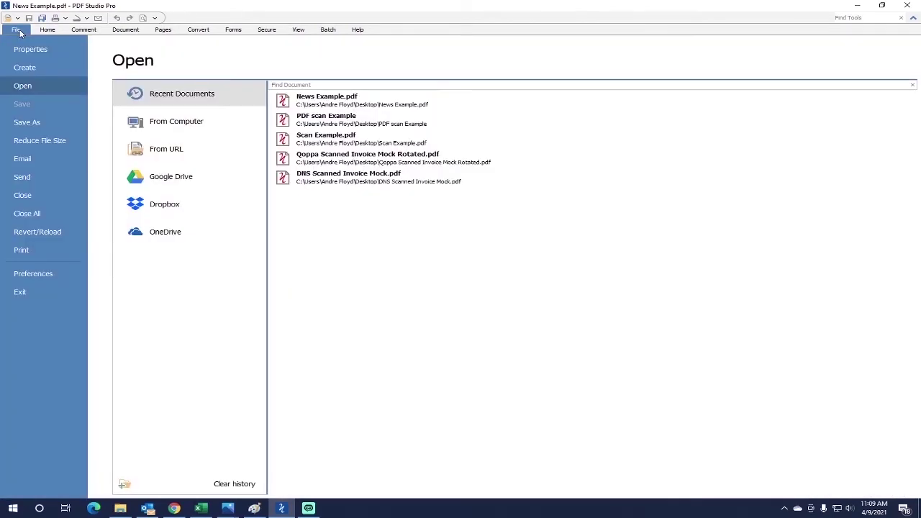
left_click(16, 275)
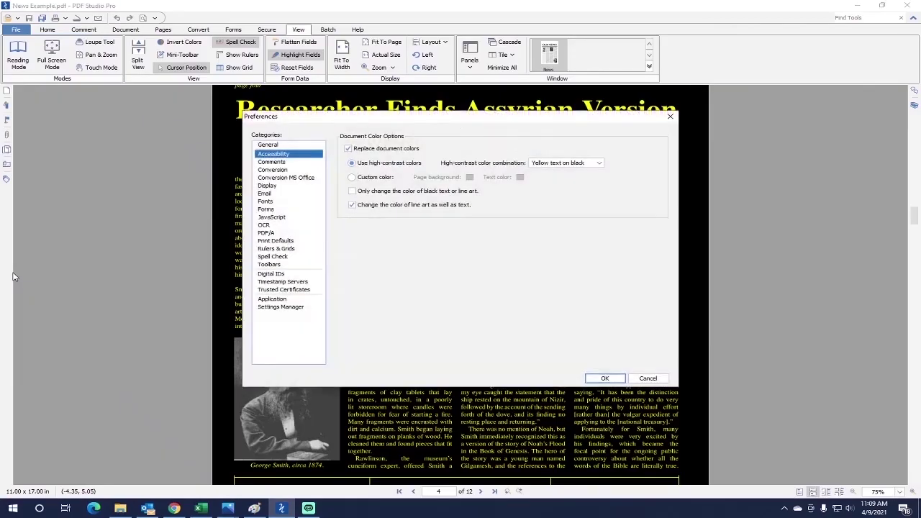
left_click(351, 177)
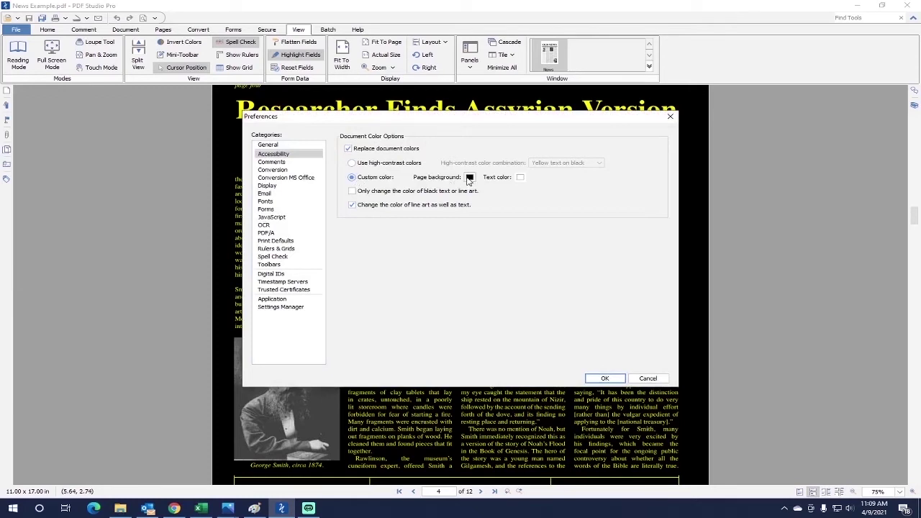
left_click(469, 180)
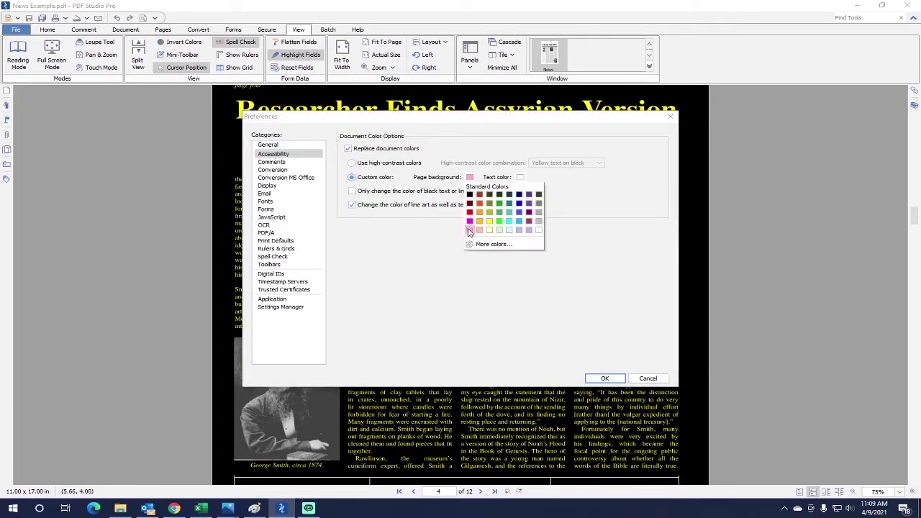
left_click(469, 230)
left_click(521, 178)
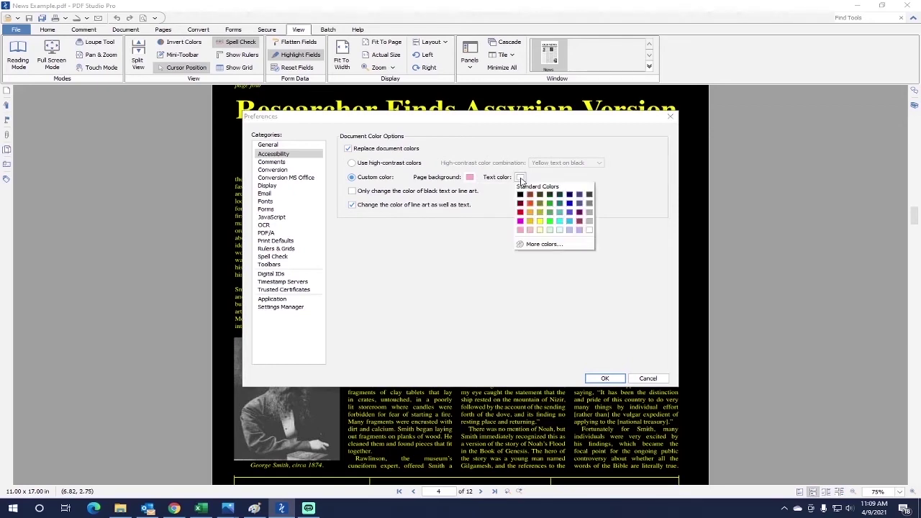
left_click(520, 213)
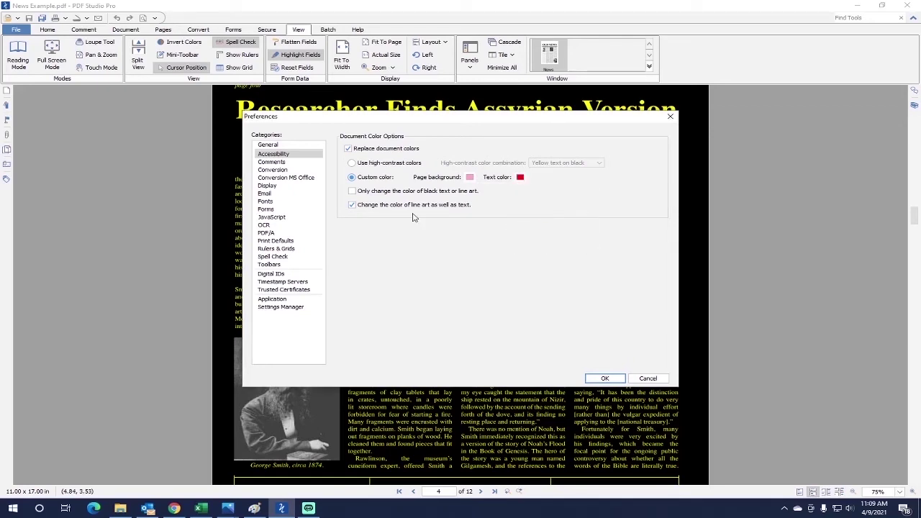
left_click(603, 378)
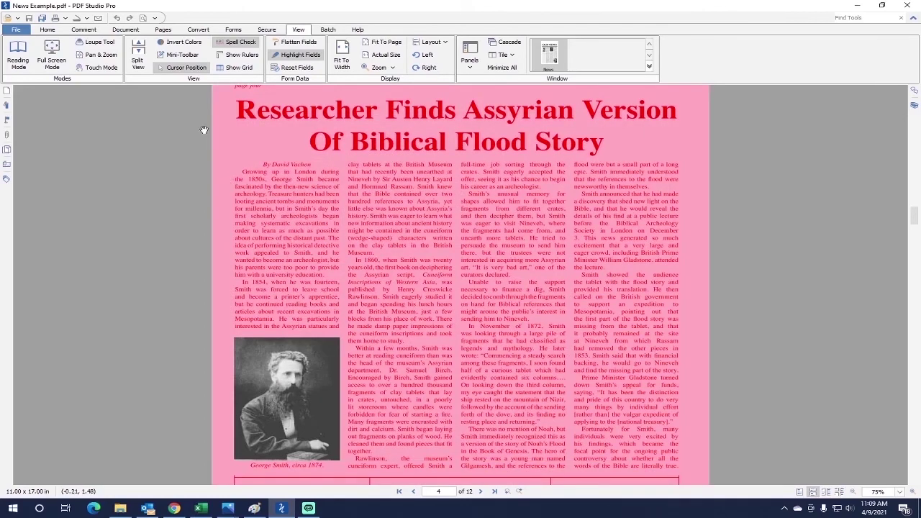